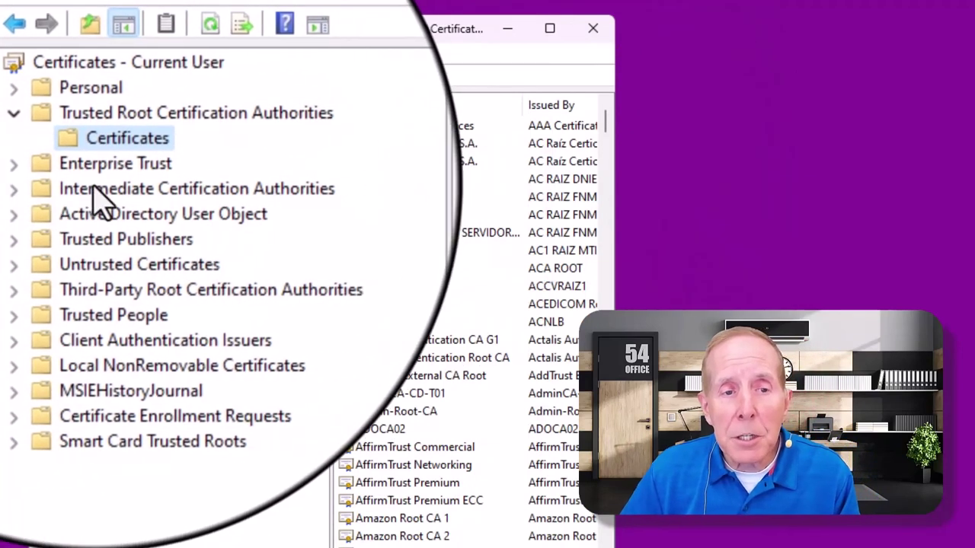
Open the Entrust Certification Authority - L1K certificate from the current user's Intermediate Certification Authorities store
{"action": "left_click", "coordinate": [96, 200]}
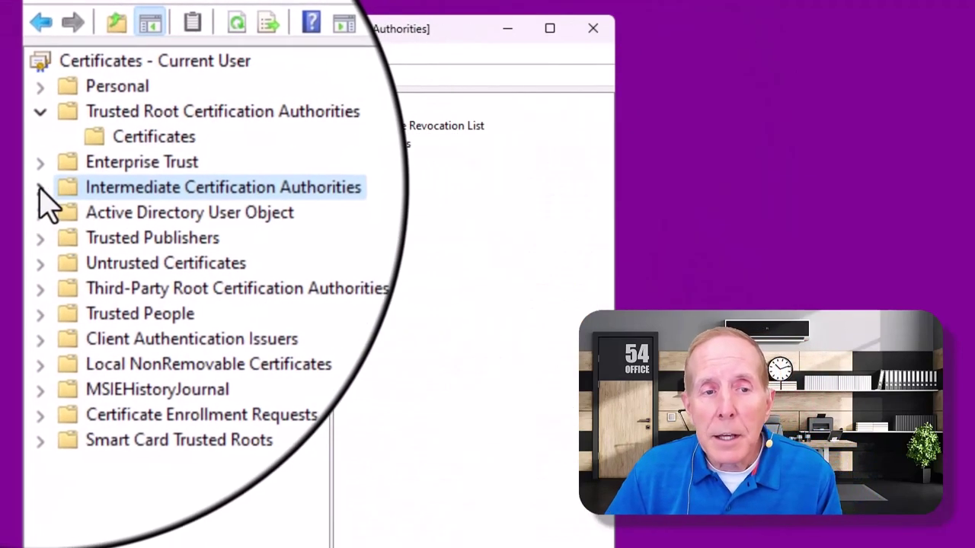
{"action": "left_click", "coordinate": [41, 188]}
{"action": "left_click", "coordinate": [116, 222]}
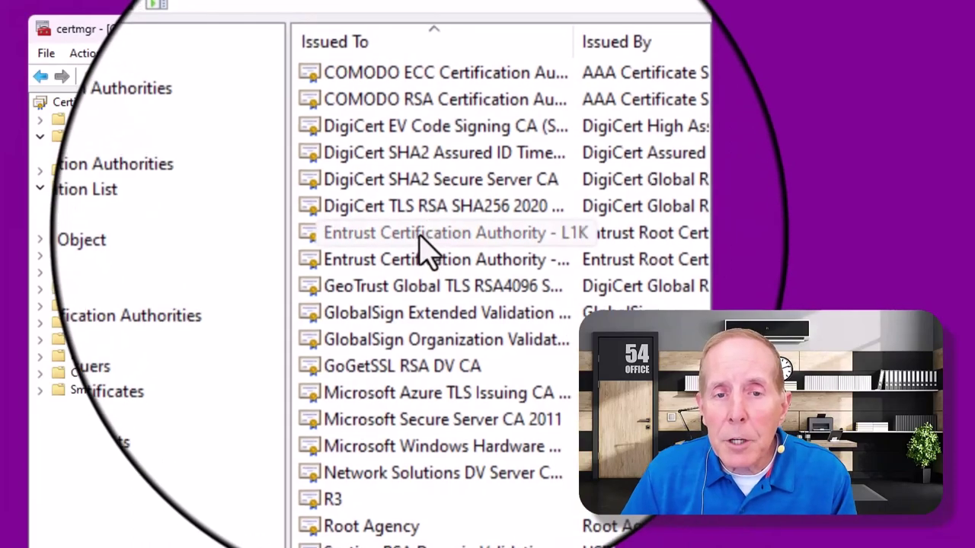
{"action": "left_click", "coordinate": [422, 213]}
{"action": "double_click", "coordinate": [419, 233]}
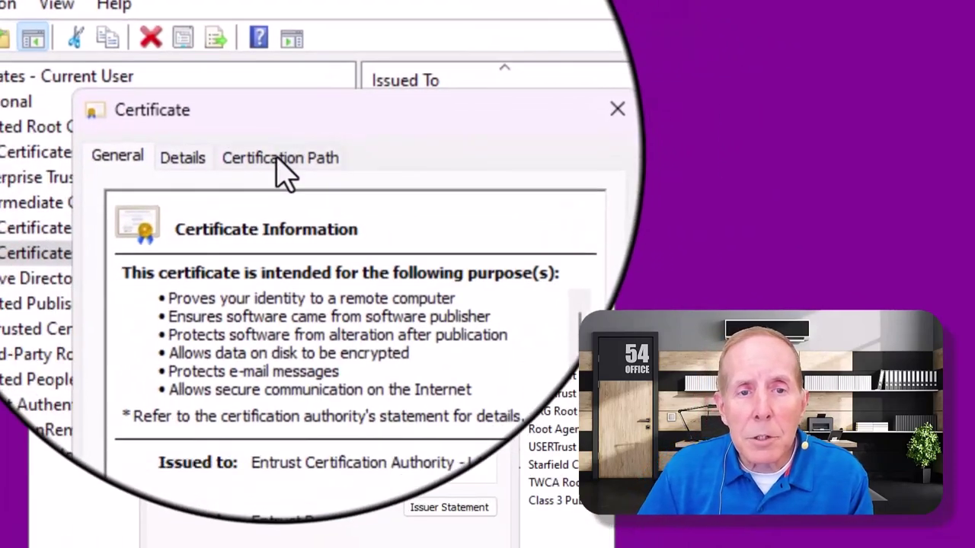
Examine the certificate's certification path, selecting the Entrust.net root and the Entrust Certification Authority - L1K entry beneath it
{"action": "left_click", "coordinate": [130, 72]}
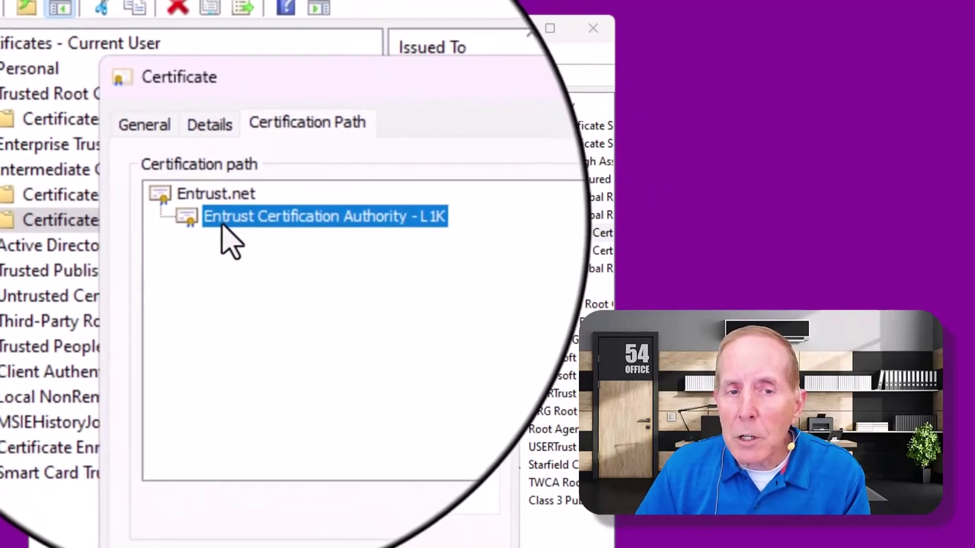
{"action": "left_click", "coordinate": [203, 206]}
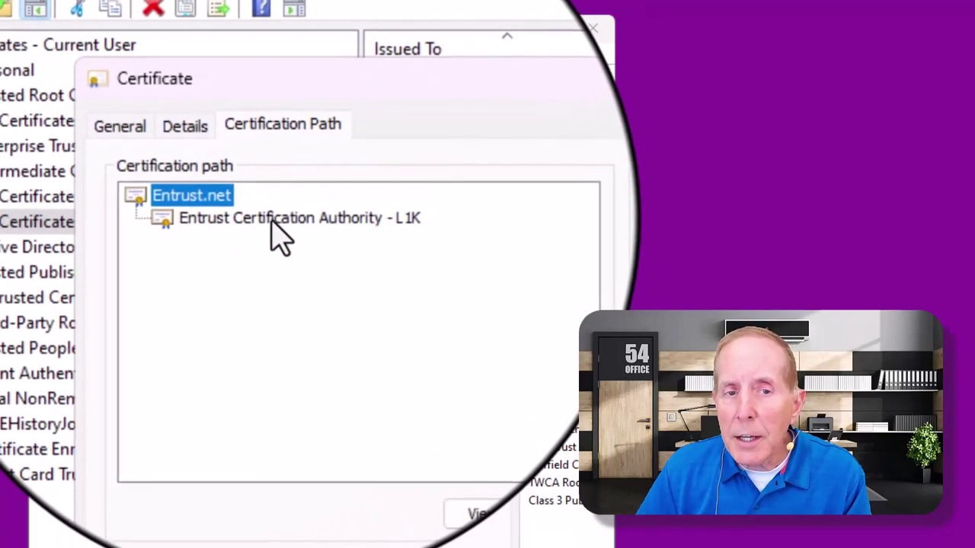
{"action": "left_click", "coordinate": [304, 227]}
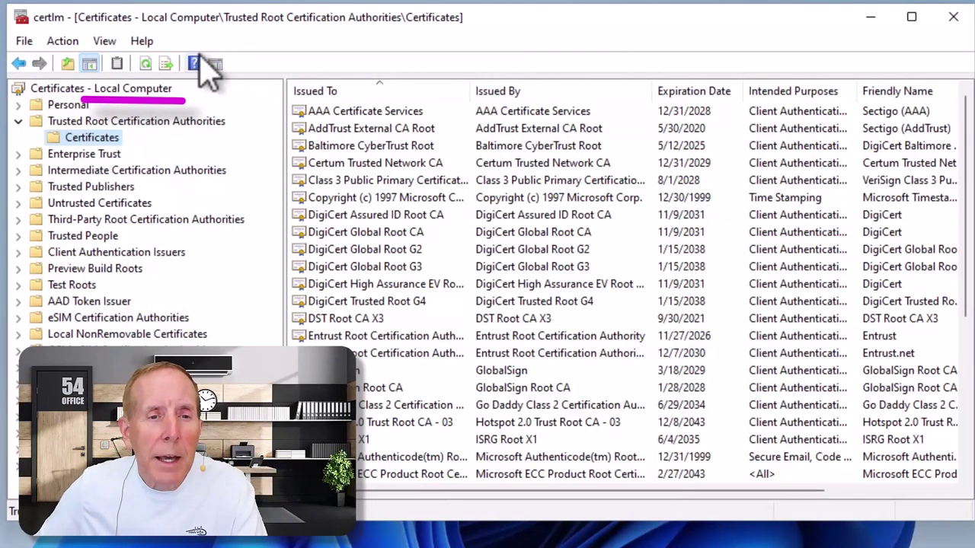
List the certificates in the local computer's Trusted Root Certification Authorities store and review their columns
{"action": "left_click", "coordinate": [138, 122]}
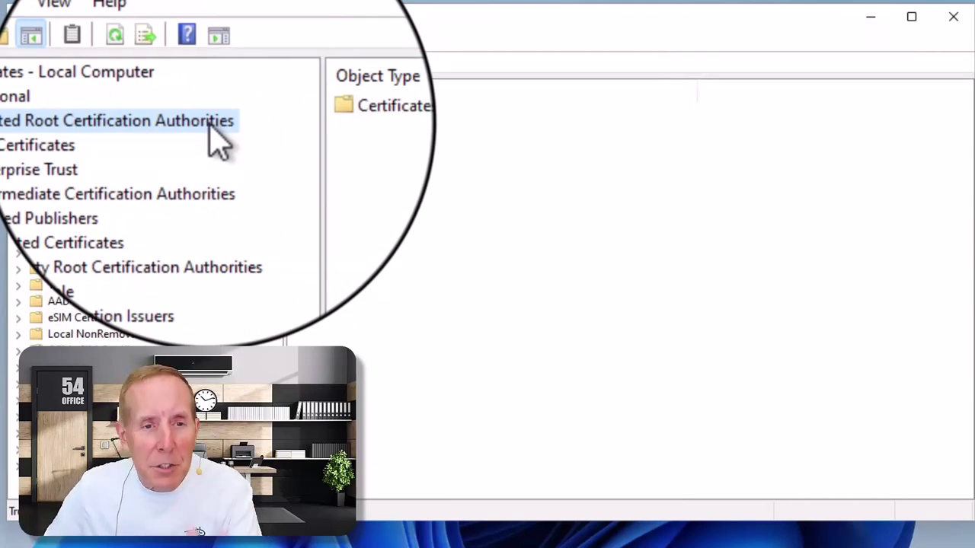
{"action": "double_click", "coordinate": [212, 124]}
{"action": "left_click", "coordinate": [92, 137]}
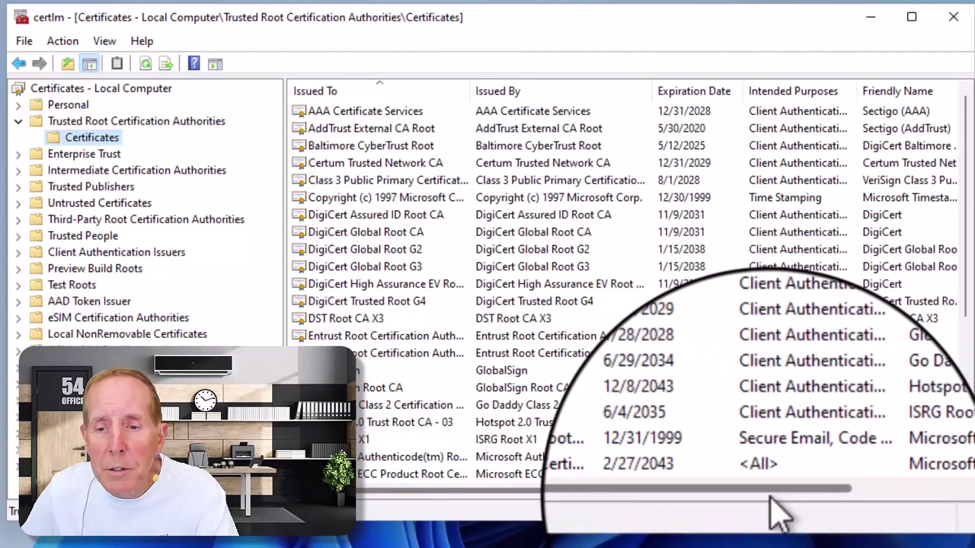
{"action": "left_click", "coordinate": [841, 504]}
{"action": "left_click", "coordinate": [842, 506]}
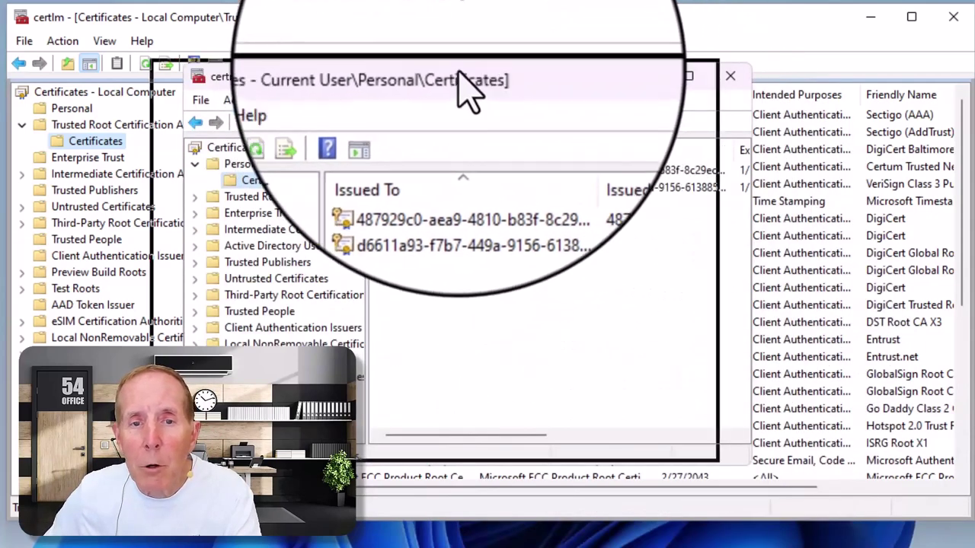
Reposition the current user's certificate window over the local computer one and open the first personal certificate
{"action": "left_click_drag", "start_coordinate": [460, 80], "coordinate": [391, 76]}
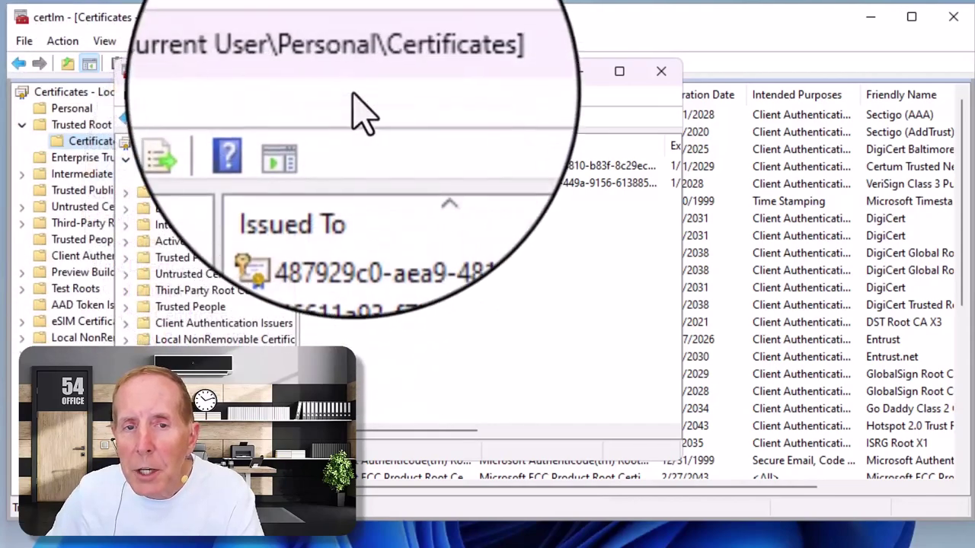
{"action": "left_click_drag", "start_coordinate": [352, 76], "coordinate": [370, 196]}
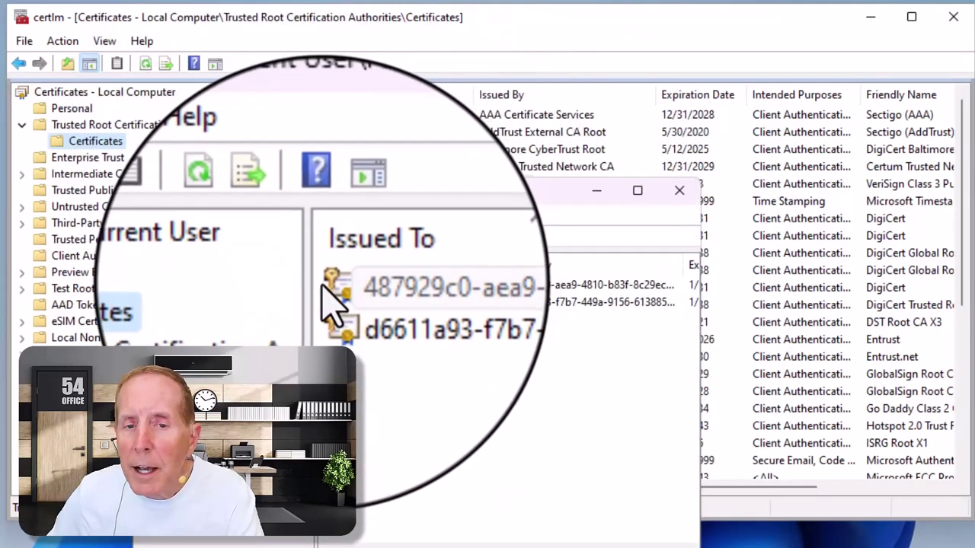
{"action": "left_click", "coordinate": [374, 288]}
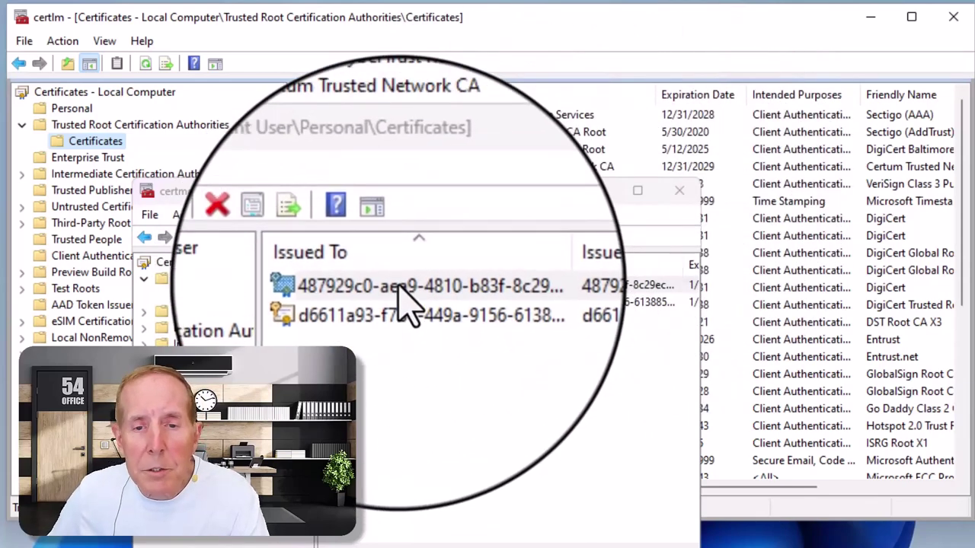
{"action": "double_click", "coordinate": [397, 285]}
{"action": "left_click_drag", "start_coordinate": [381, 225], "coordinate": [504, 43]}
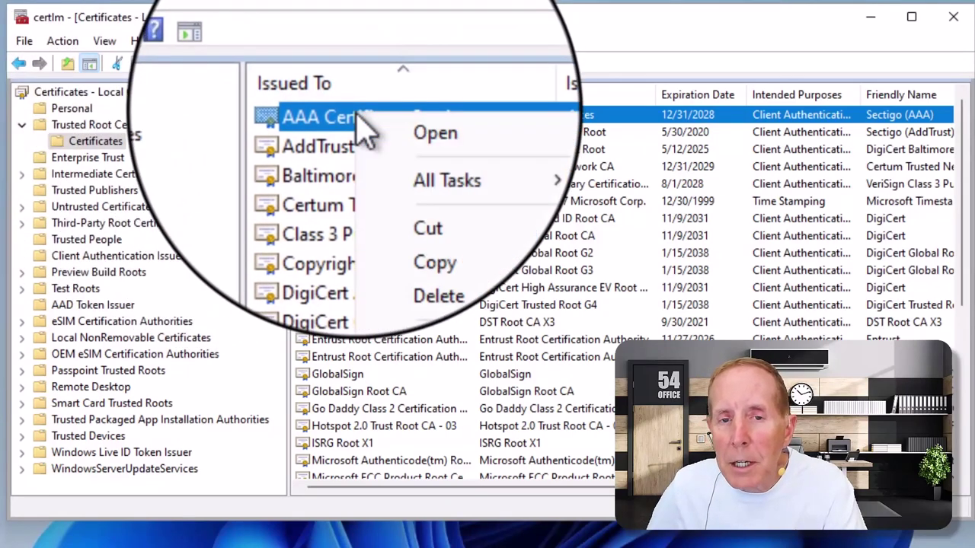
View the properties of the AAA Certificate Services root certificate, and open the certificate to examine its detail fields, including the public key entries
{"action": "left_click", "coordinate": [424, 257]}
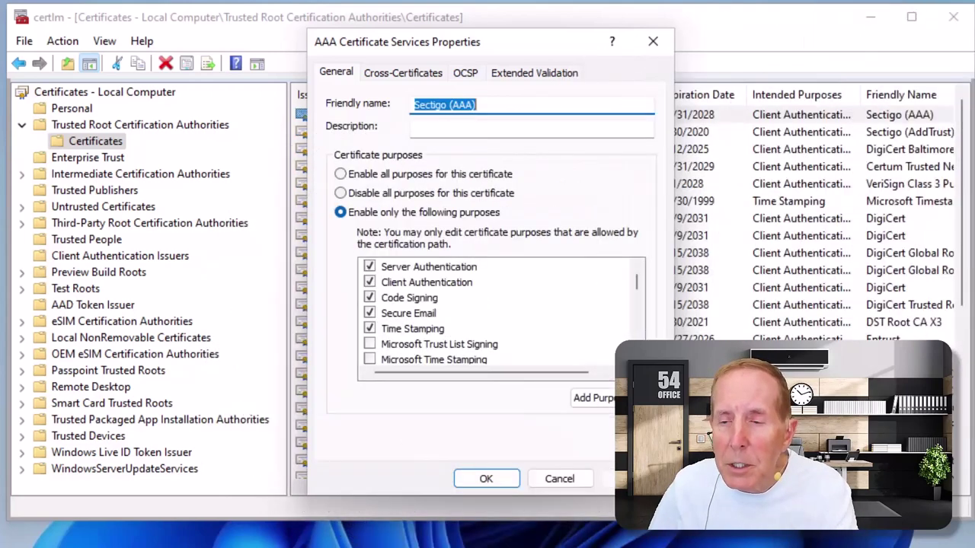
{"action": "key", "text": "Return"}
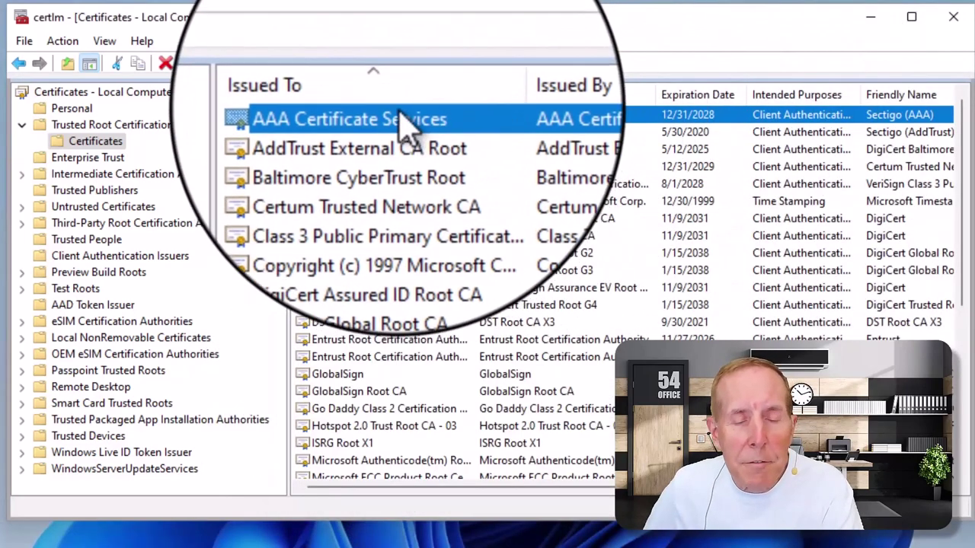
{"action": "double_click", "coordinate": [401, 122]}
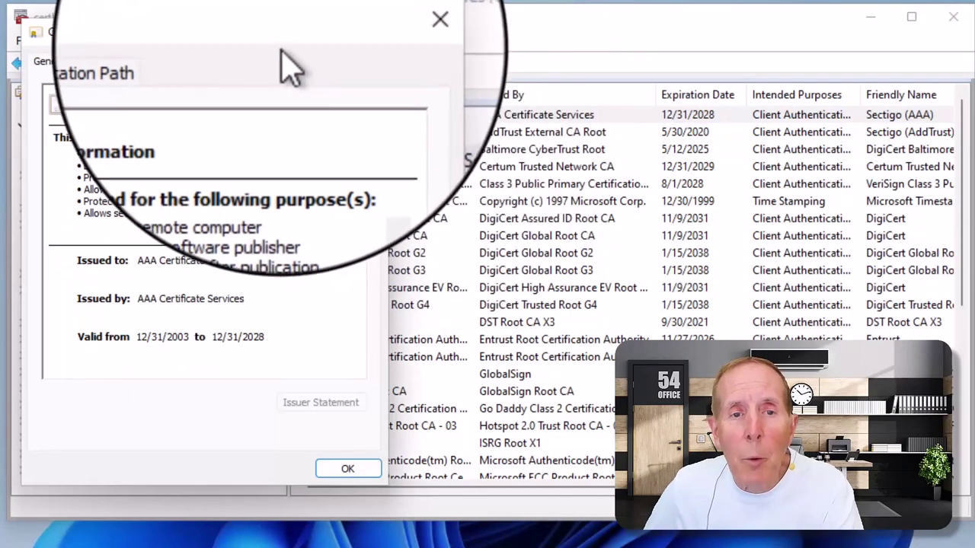
{"action": "left_click_drag", "start_coordinate": [441, 45], "coordinate": [485, 46]}
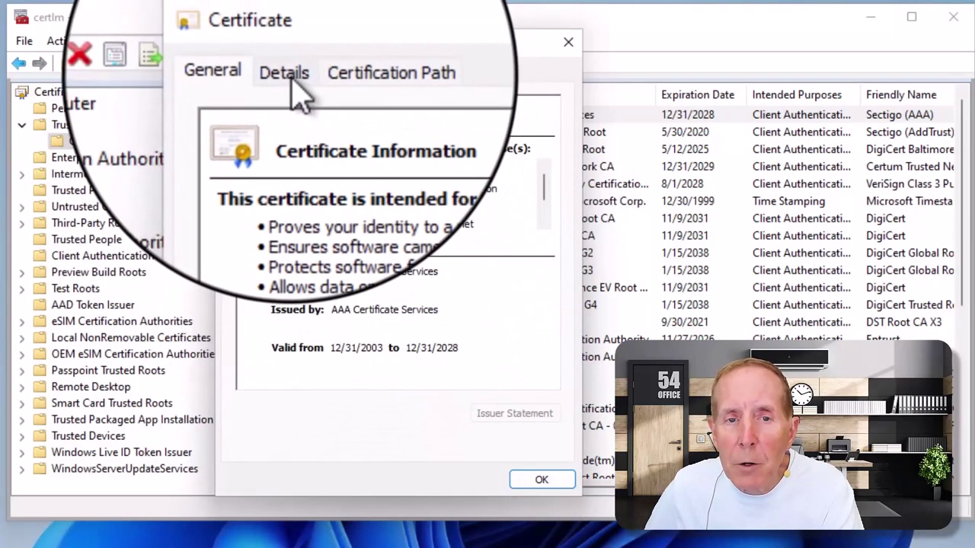
{"action": "left_click", "coordinate": [291, 78]}
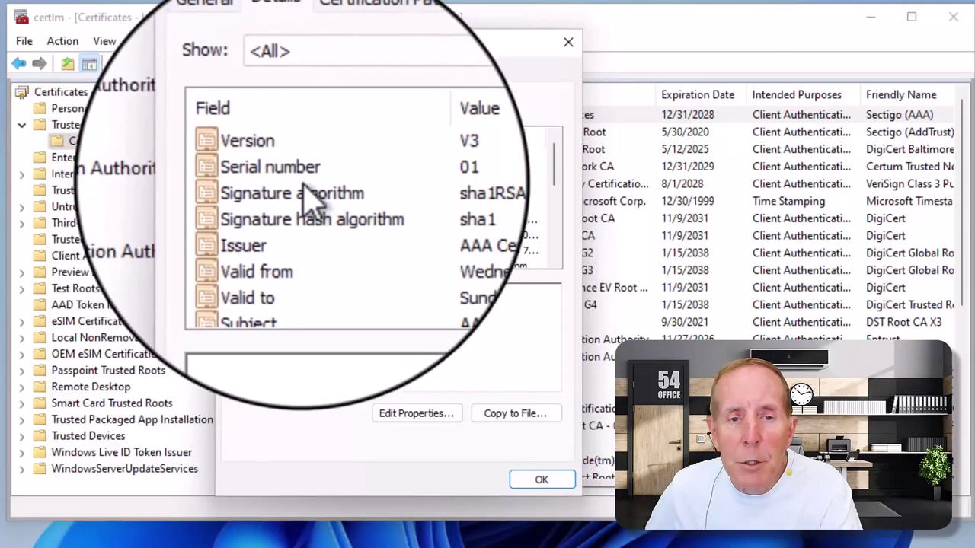
{"action": "scroll", "coordinate": [315, 224], "scroll_direction": "down", "scroll_amount": 2}
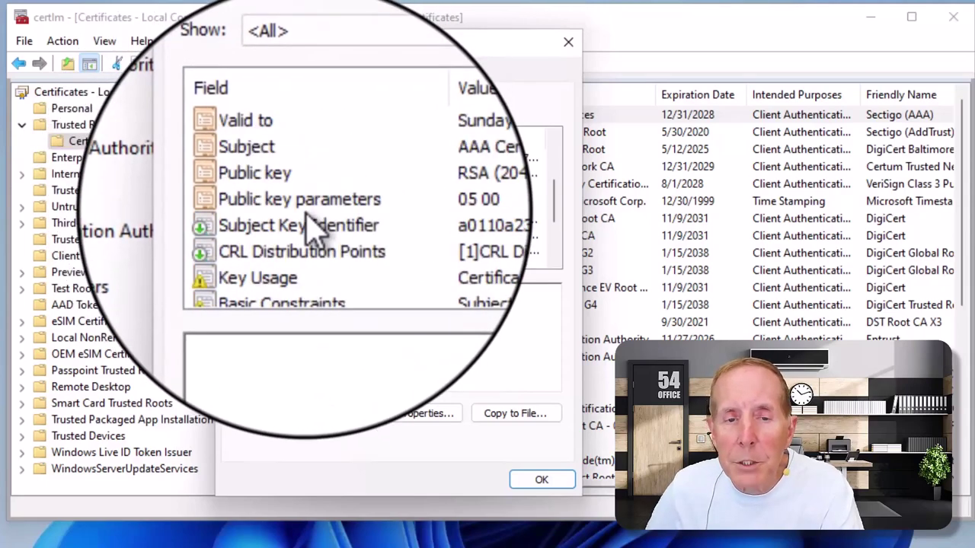
{"action": "left_click", "coordinate": [278, 195]}
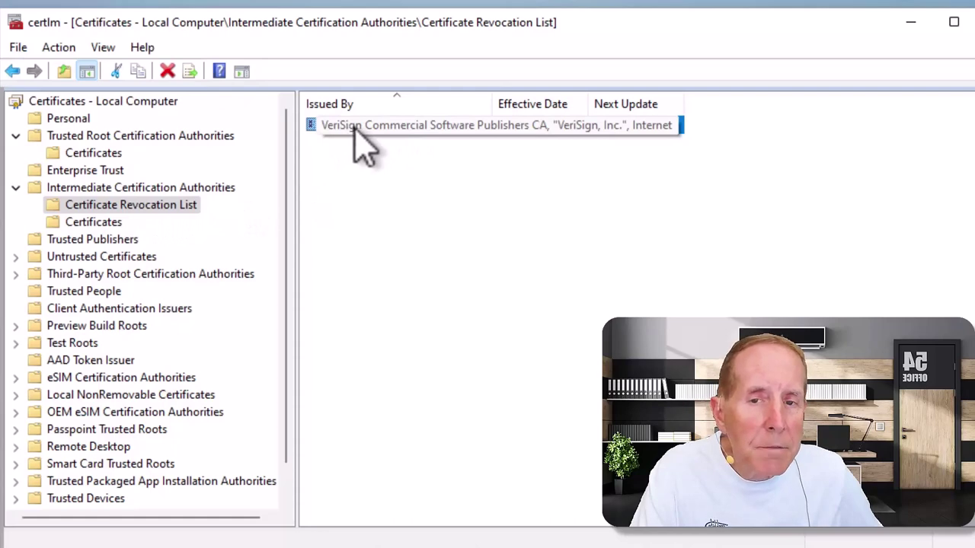
Open the VeriSign certificate revocation list, examine its revoked certificates and close it
{"action": "double_click", "coordinate": [476, 126]}
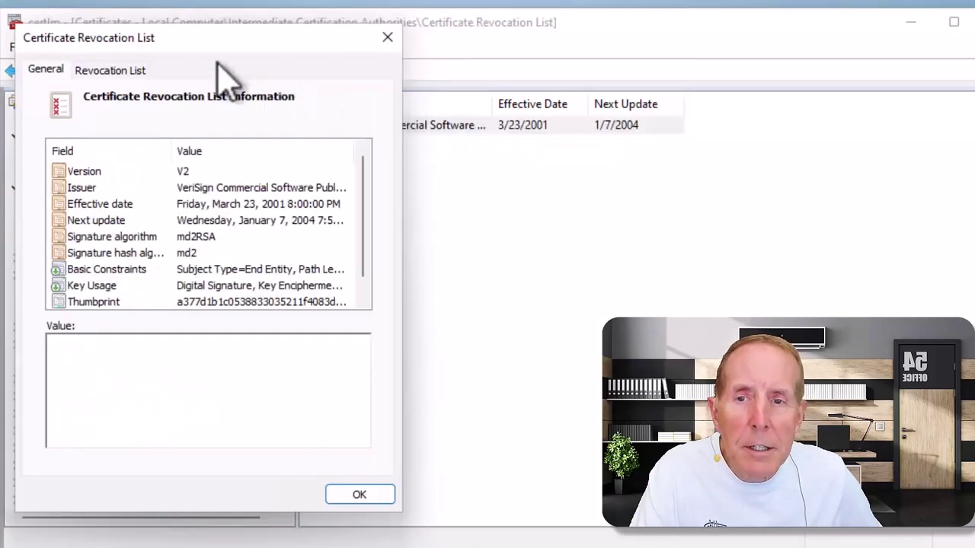
{"action": "left_click", "coordinate": [114, 72]}
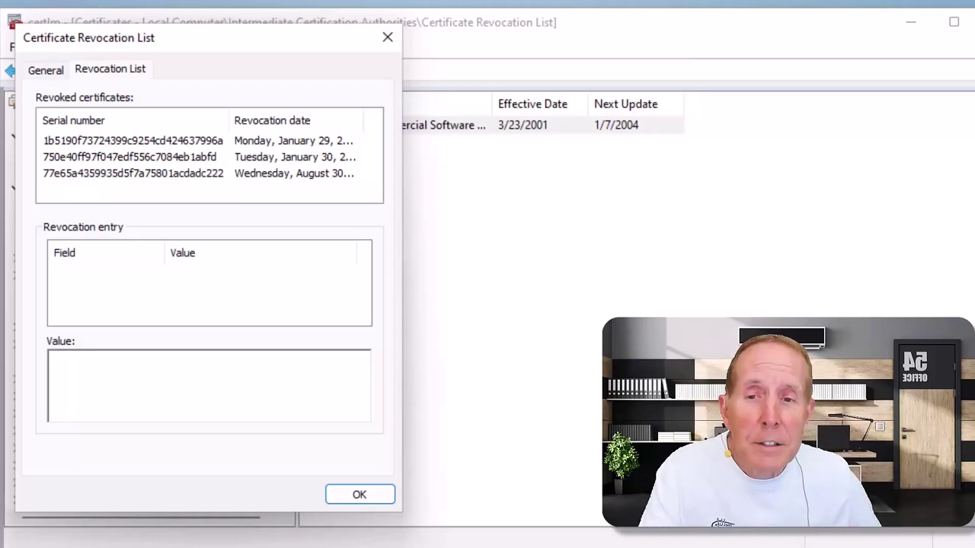
{"action": "key", "text": "Return"}
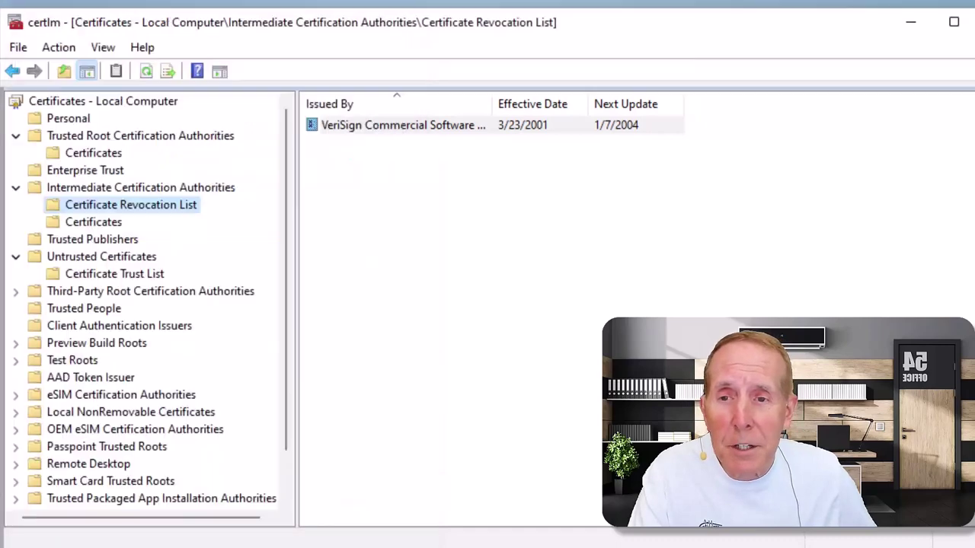
Check the Untrusted Certificates trust list, the Enterprise Trust and Smart Card Trusted Roots stores, and the trusted root certificates
{"action": "left_click", "coordinate": [115, 276]}
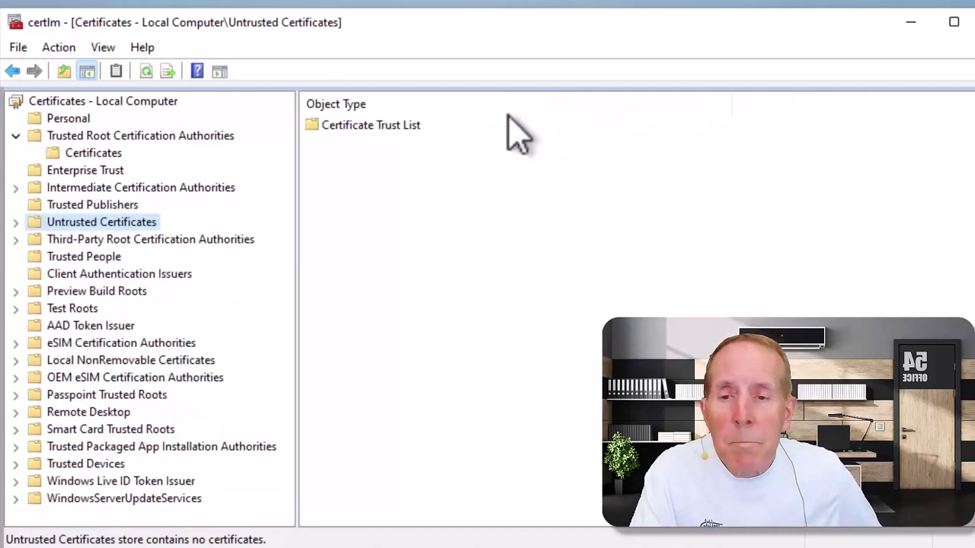
{"action": "left_click", "coordinate": [85, 172]}
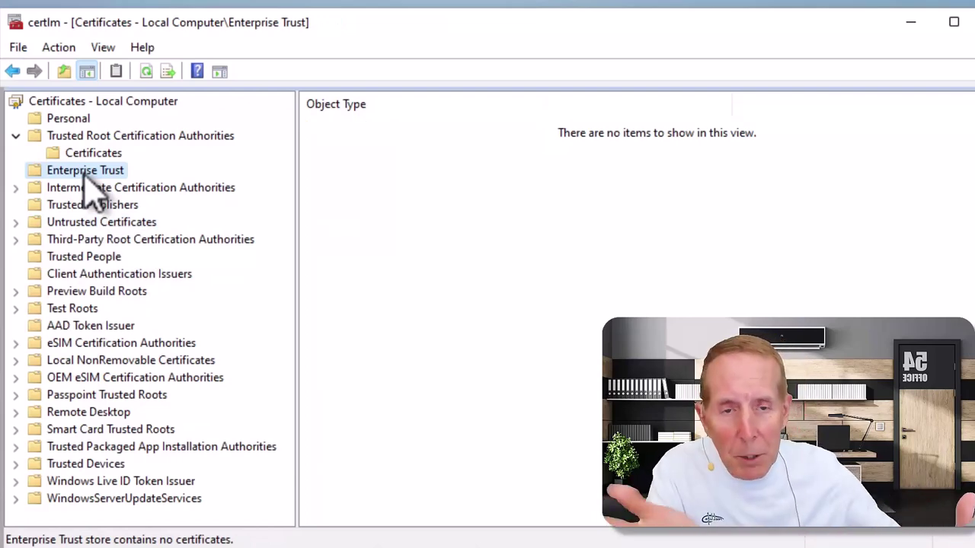
{"action": "left_click", "coordinate": [99, 431]}
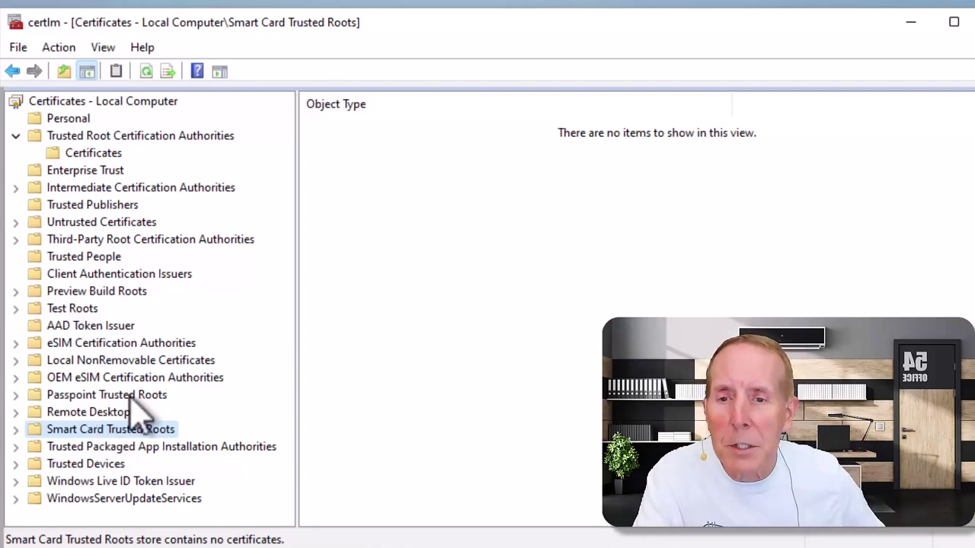
{"action": "left_click", "coordinate": [90, 153]}
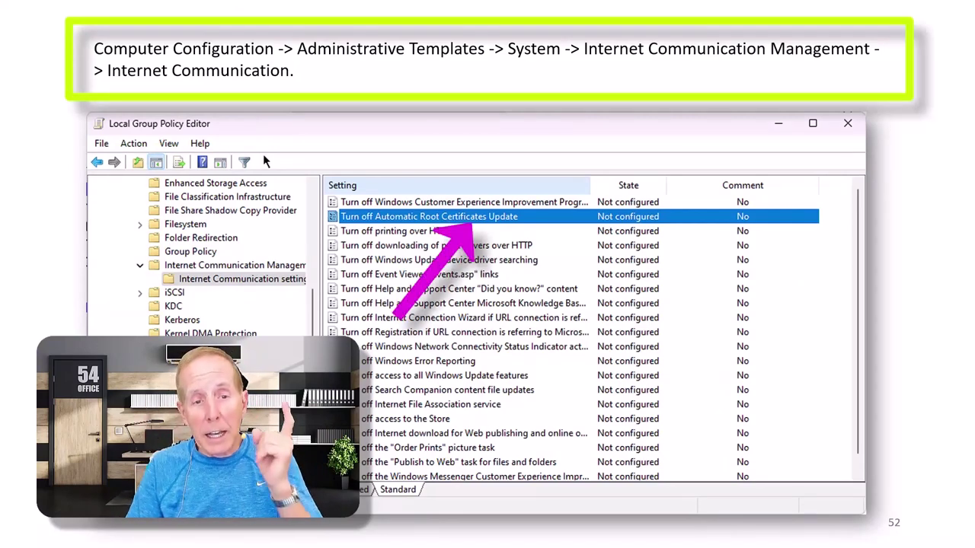
{"action": "key", "text": "Right"}
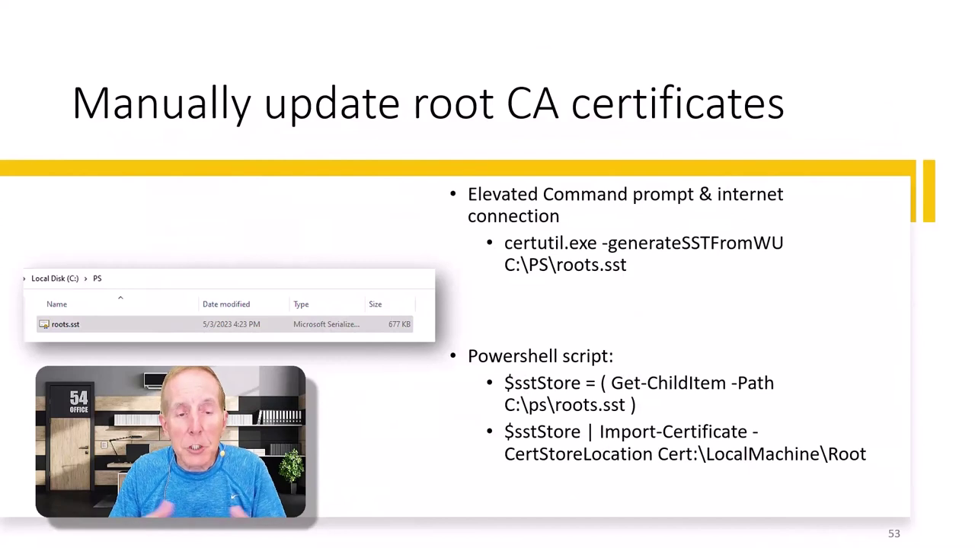
{"action": "key", "text": "Right"}
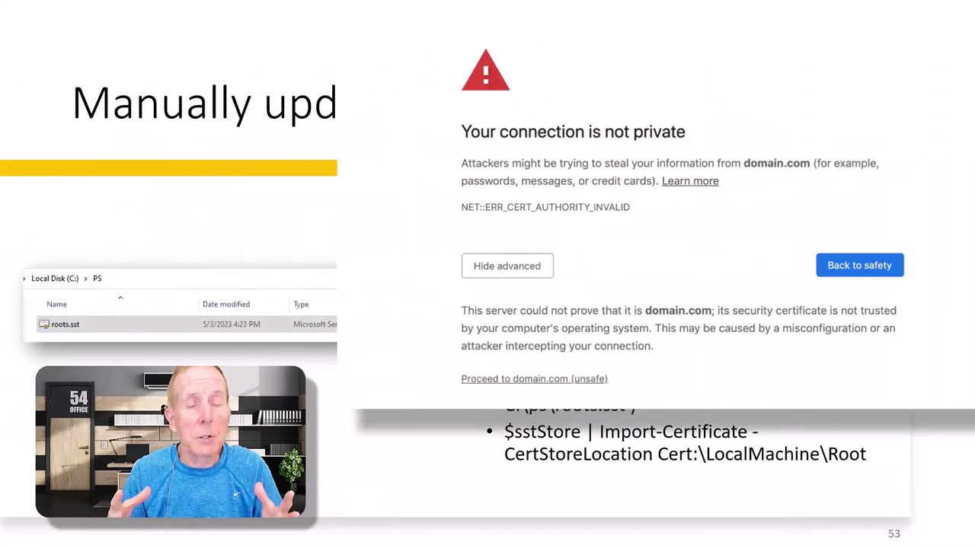